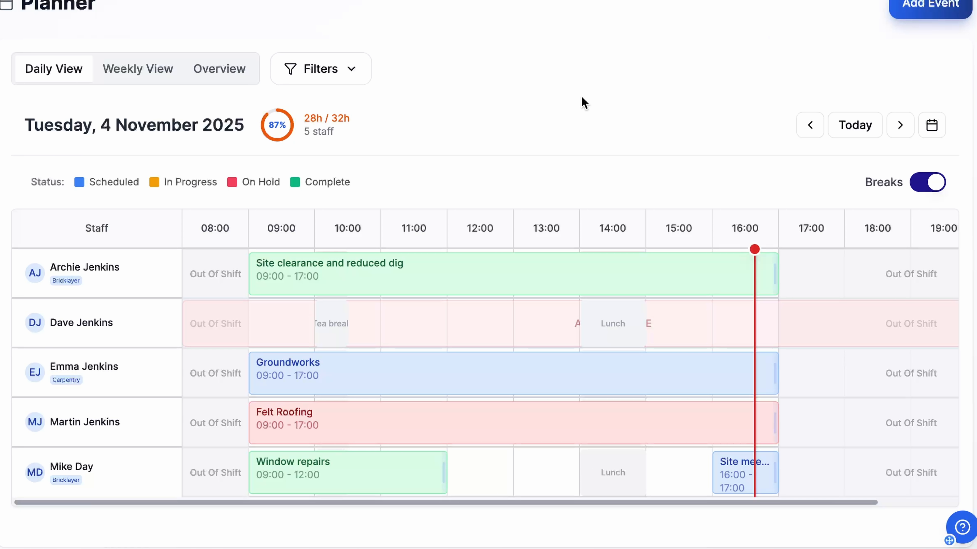
Extend the Window repairs task to end at 14:00 and move the same worker's site meeting to 15:00–16:00.
scroll(581, 96, down, 1)
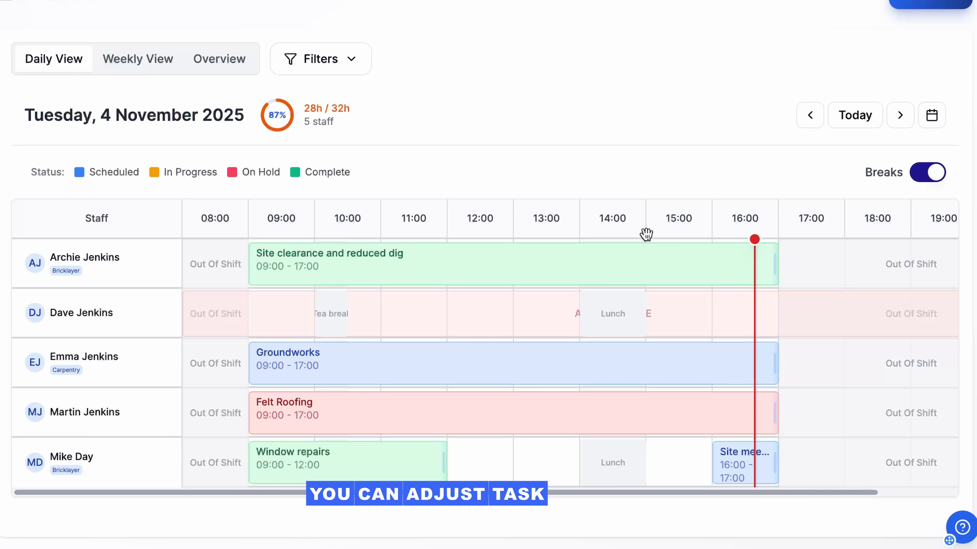
drag(442, 469, 569, 478)
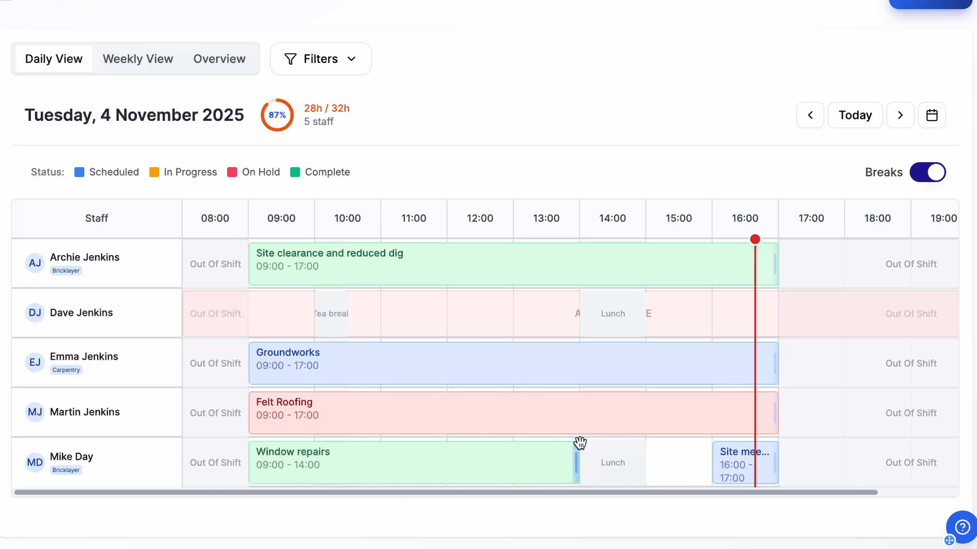
drag(737, 464, 657, 458)
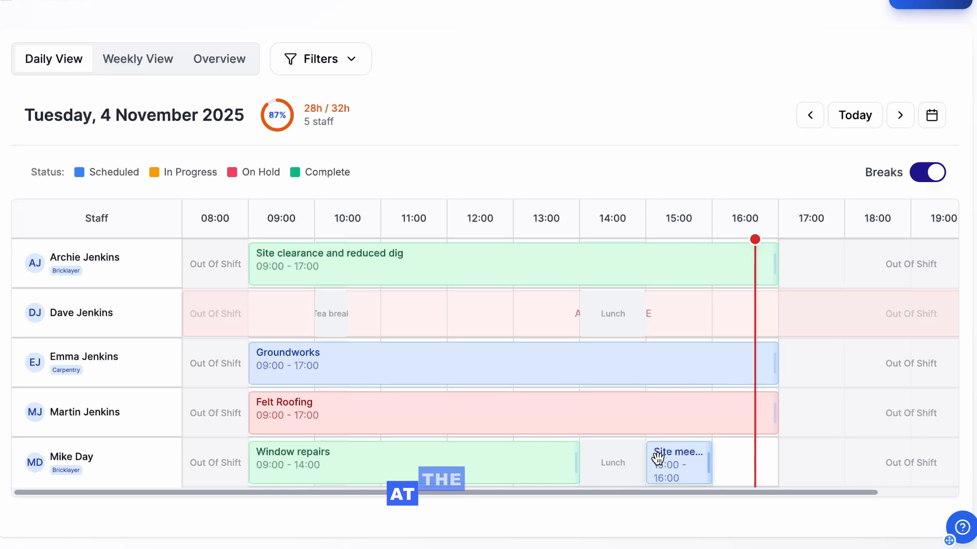
Exclude Field Staff and Admins with the staff role filter, and include both roles again.
click(313, 59)
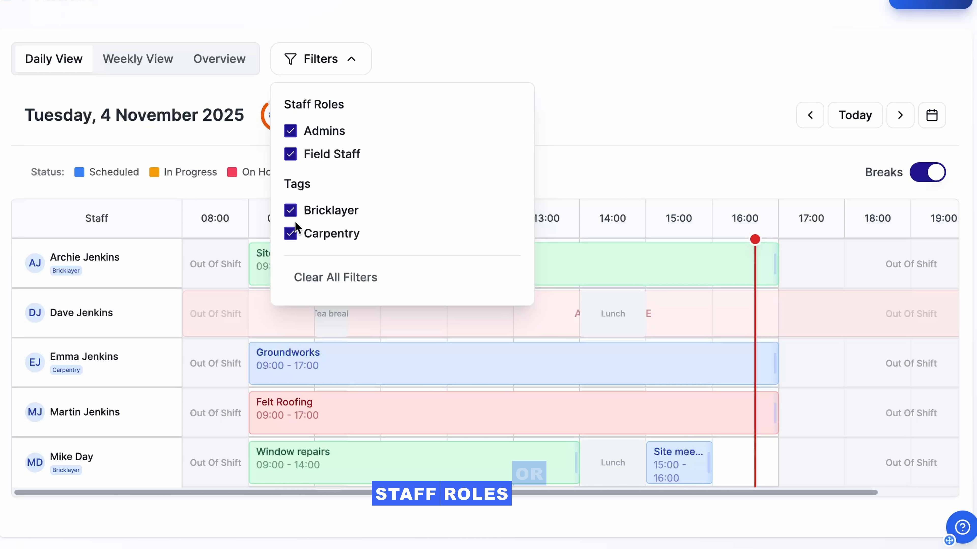
click(290, 155)
click(290, 130)
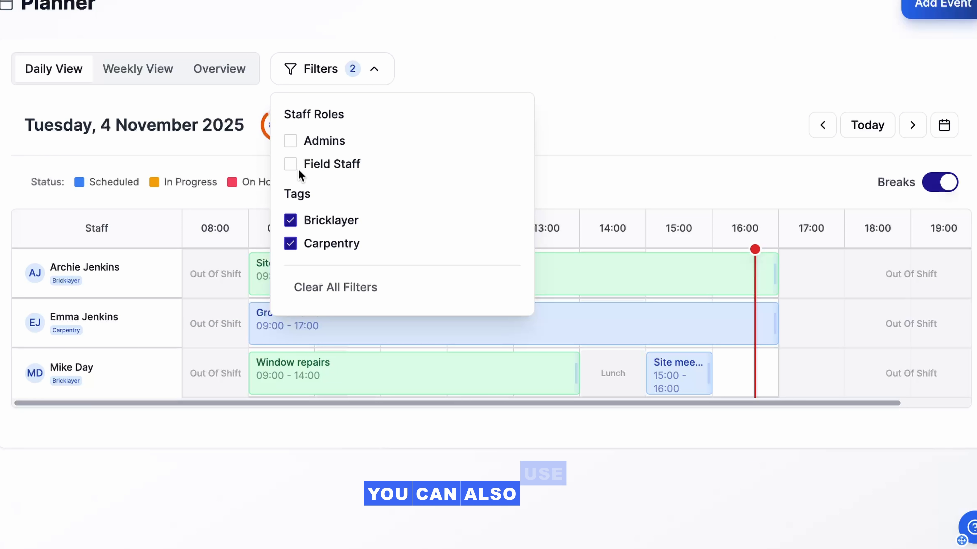
click(290, 164)
click(290, 141)
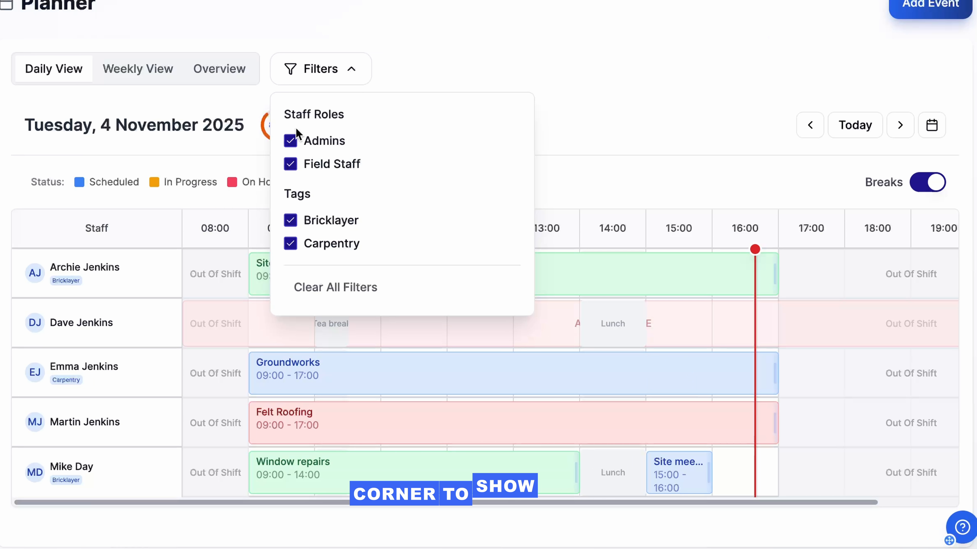
click(312, 70)
Hide the breaks in the daily schedule and advance it to Wednesday, 5 November 2025.
click(932, 184)
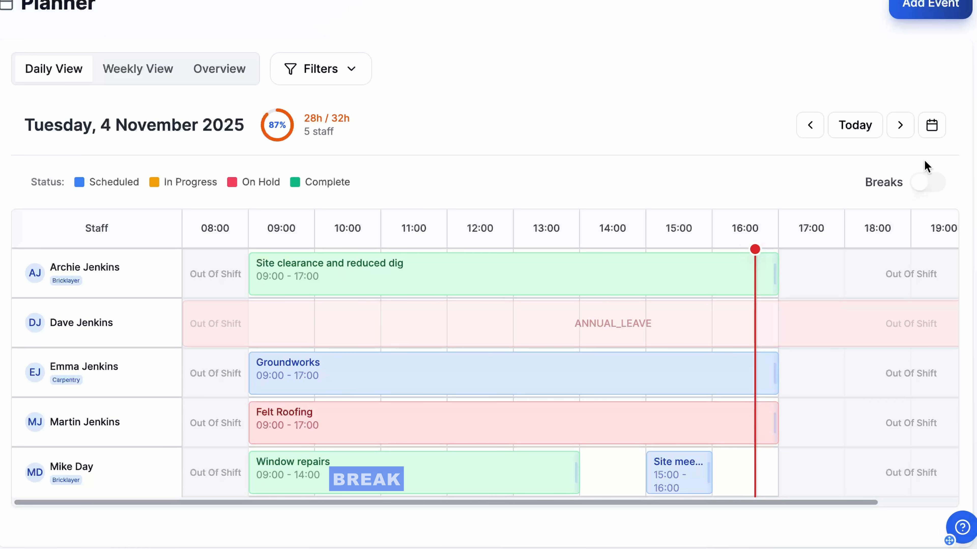
click(901, 127)
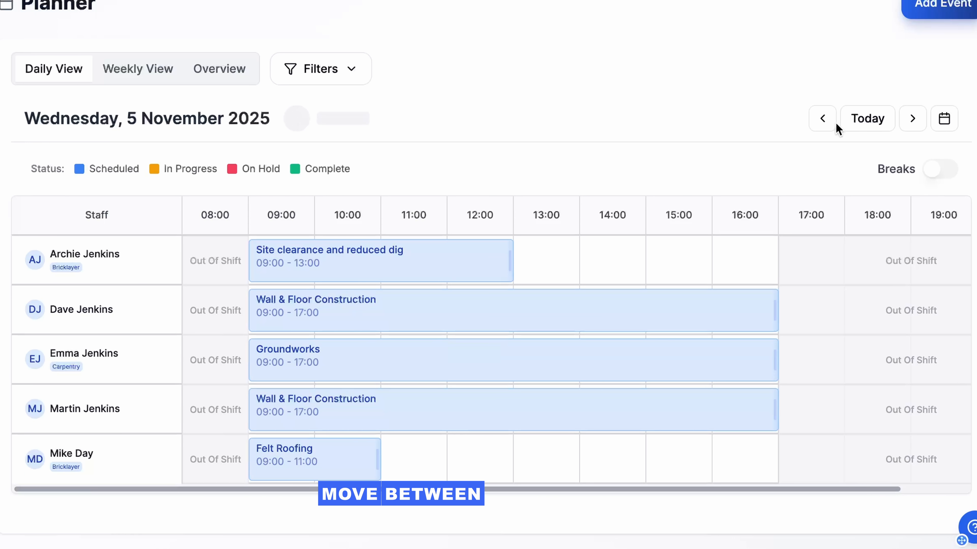
Use the monthly calendar to view Thursday, 6 November 2025, and return to Tuesday, 4 November.
click(925, 129)
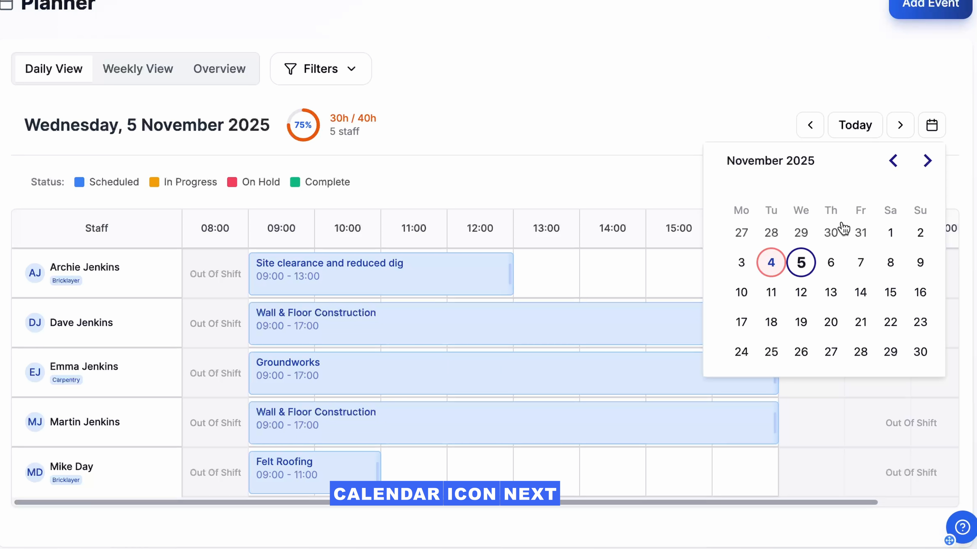
click(831, 263)
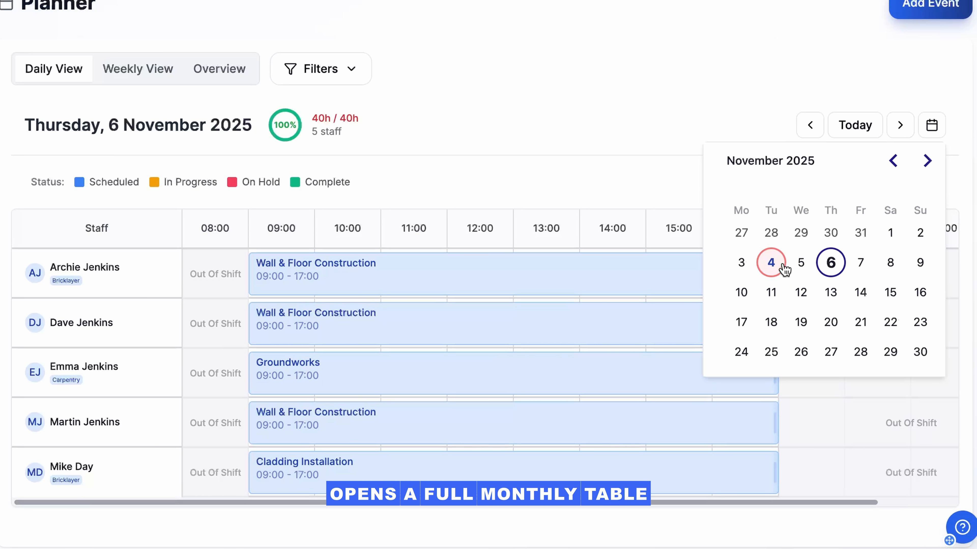
click(773, 263)
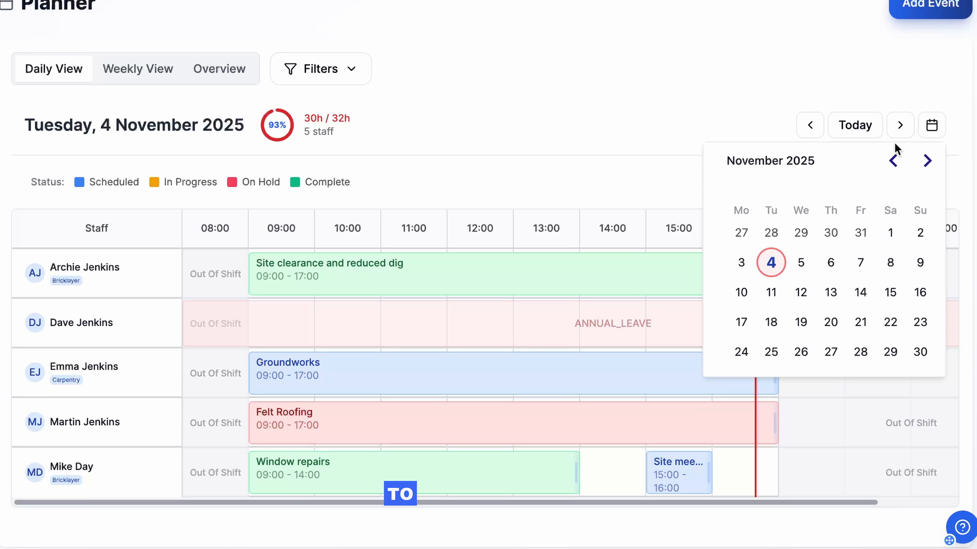
click(926, 133)
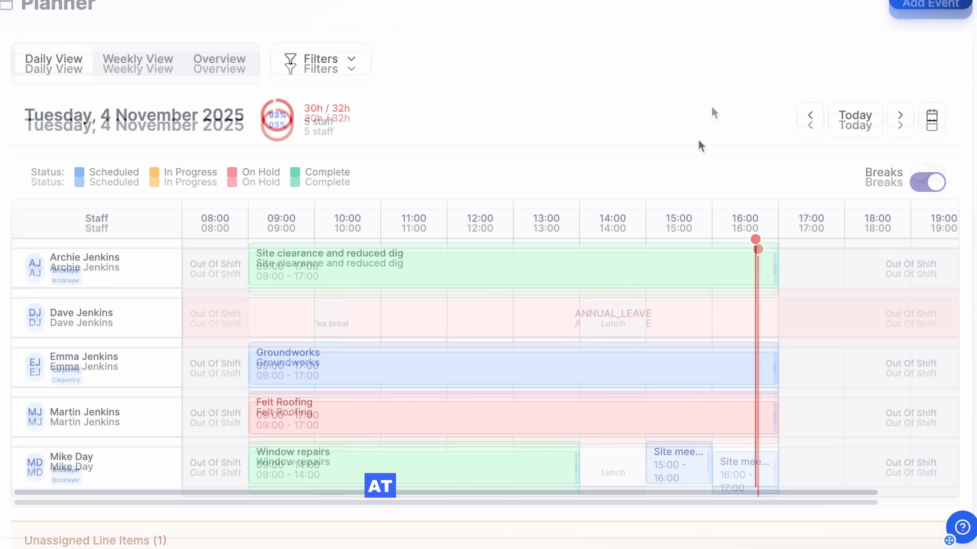
View the details of the unassigned Stud wall line item below the daily schedule and its list of assignable staff, leaving it unassigned.
scroll(711, 111, down, 5)
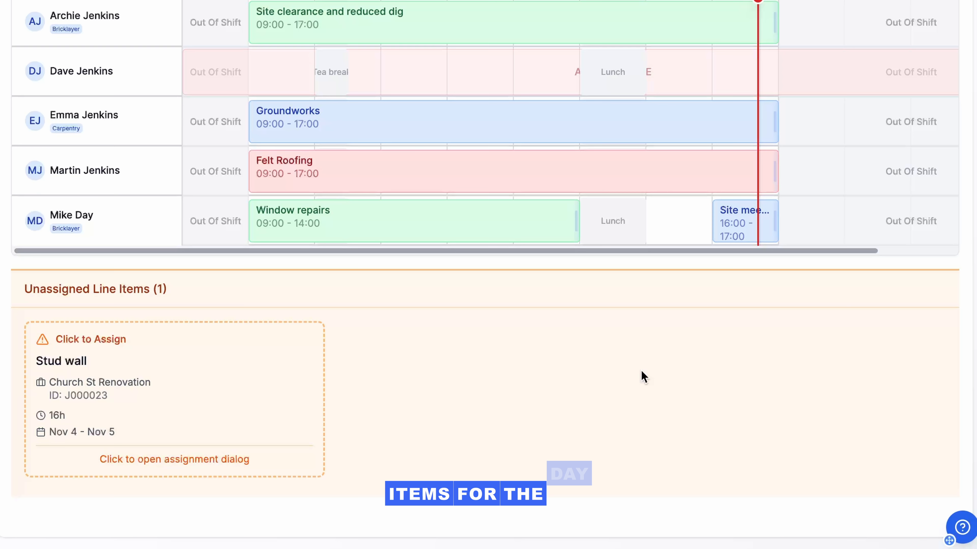
click(251, 417)
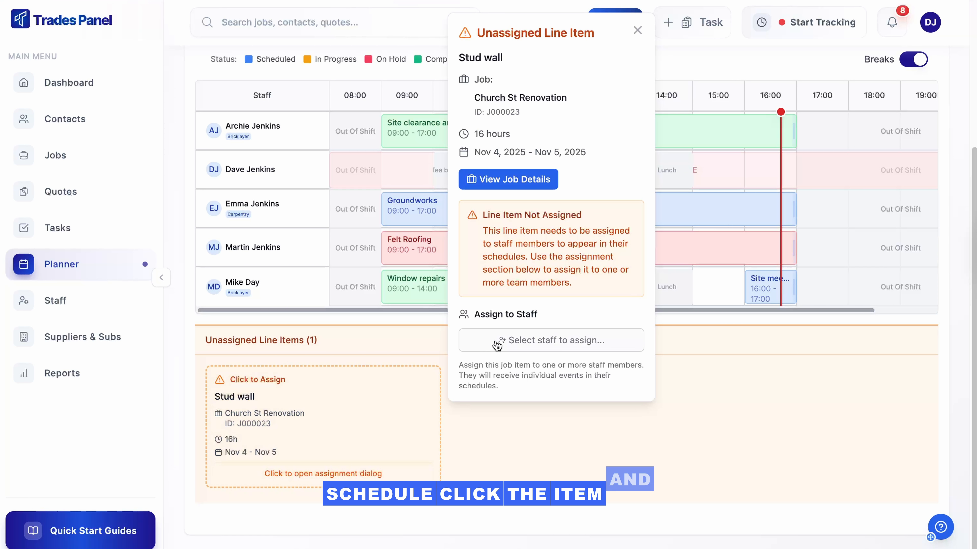
click(497, 345)
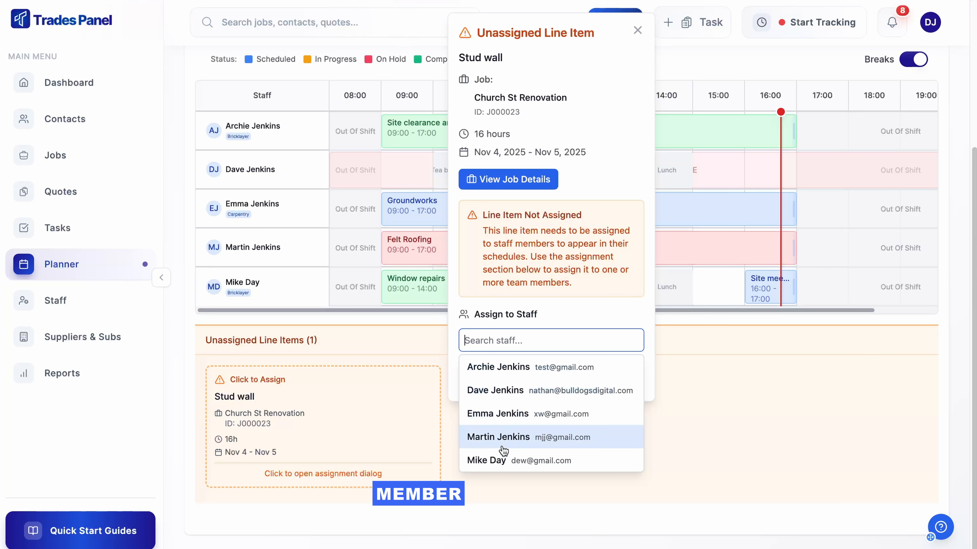
click(674, 347)
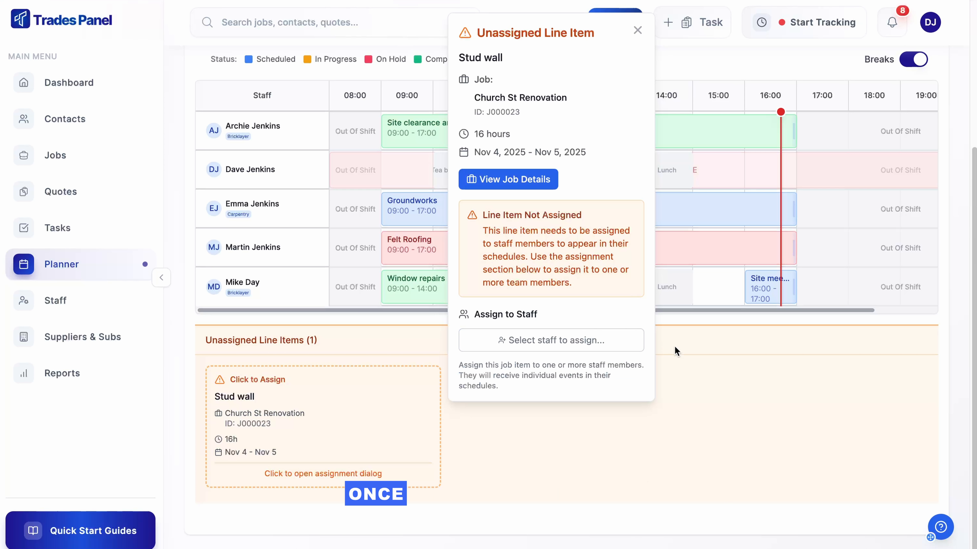
click(689, 356)
Switch the planner to the weekly schedule and review Nov 3 to Nov 9, 2025, including the unassigned line items.
scroll(688, 360, up, 5)
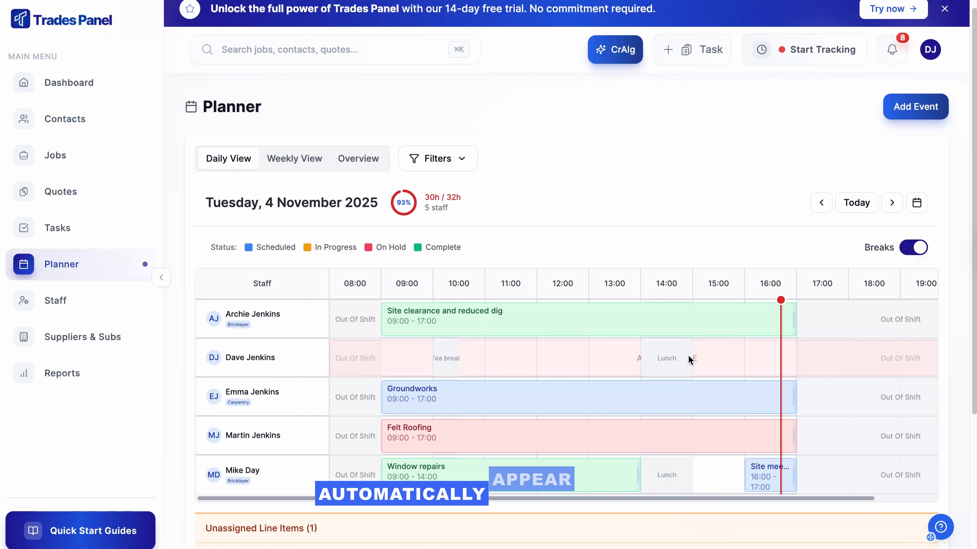
scroll(688, 356, up, 1)
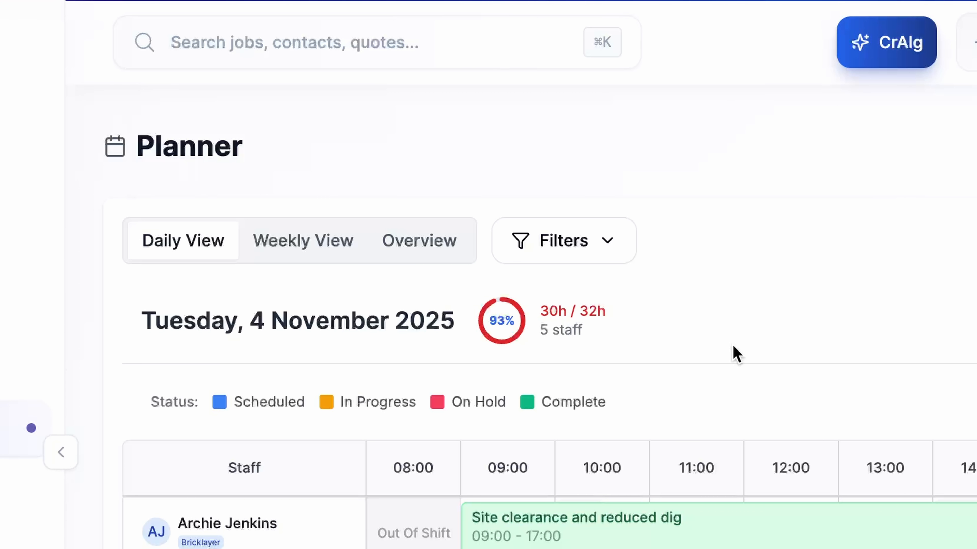
click(303, 246)
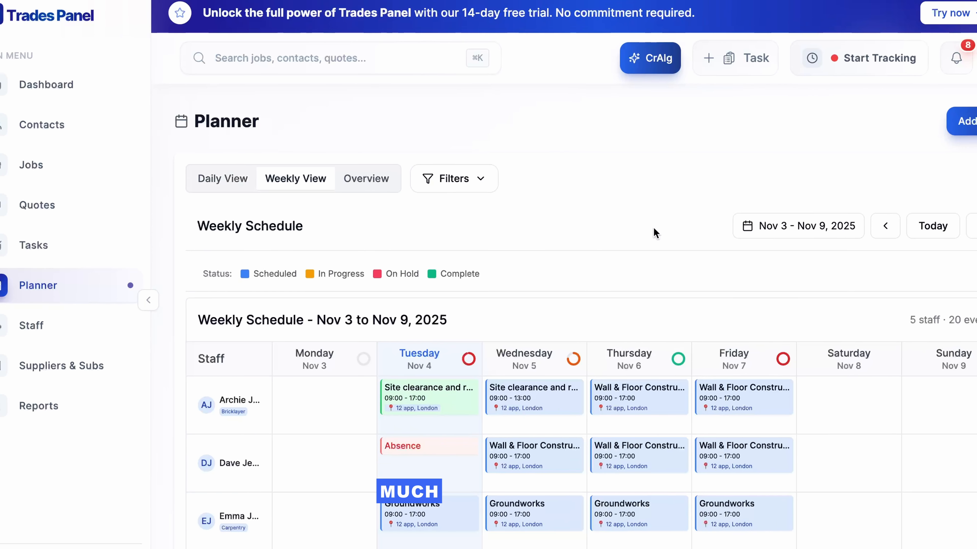
scroll(656, 233, down, 2)
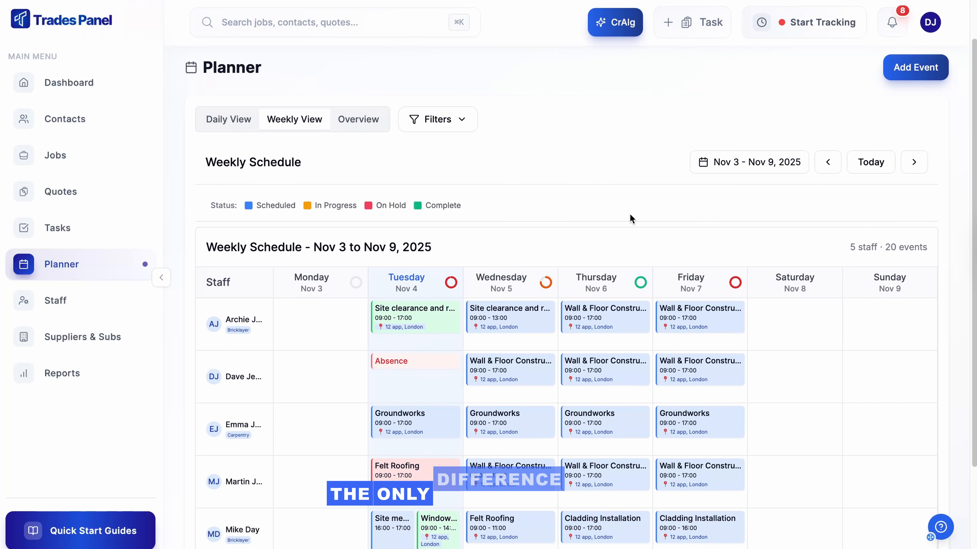
scroll(630, 218, down, 1)
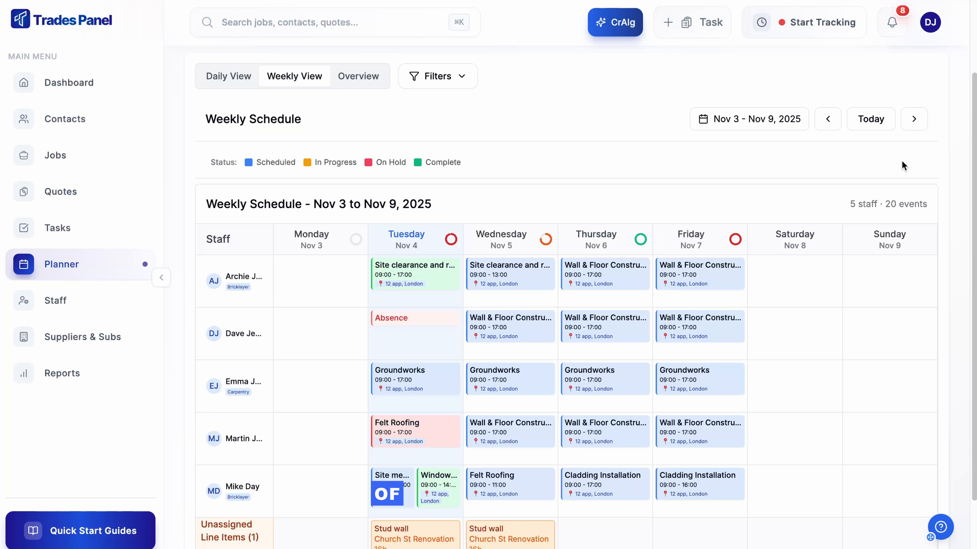
scroll(903, 161, down, 1)
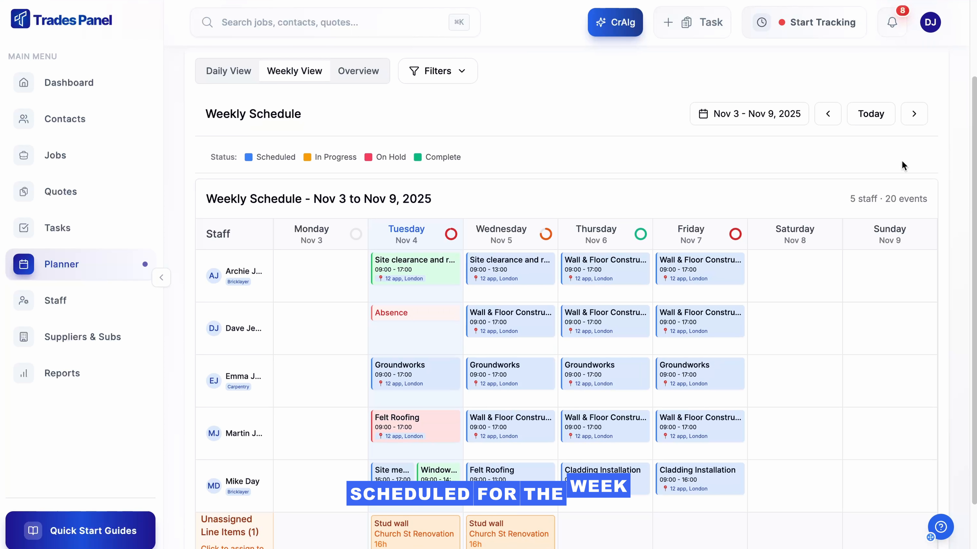
scroll(903, 162, down, 1)
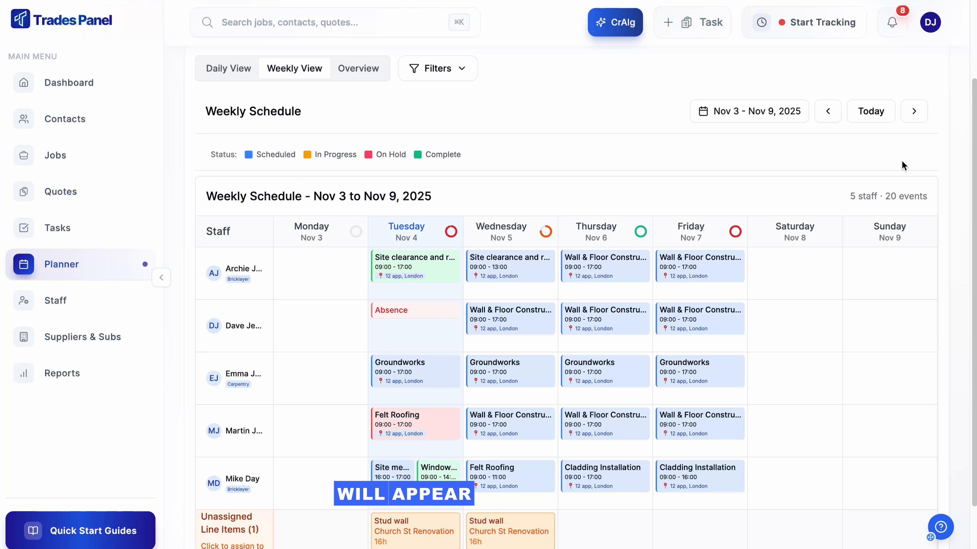
scroll(564, 471, down, 3)
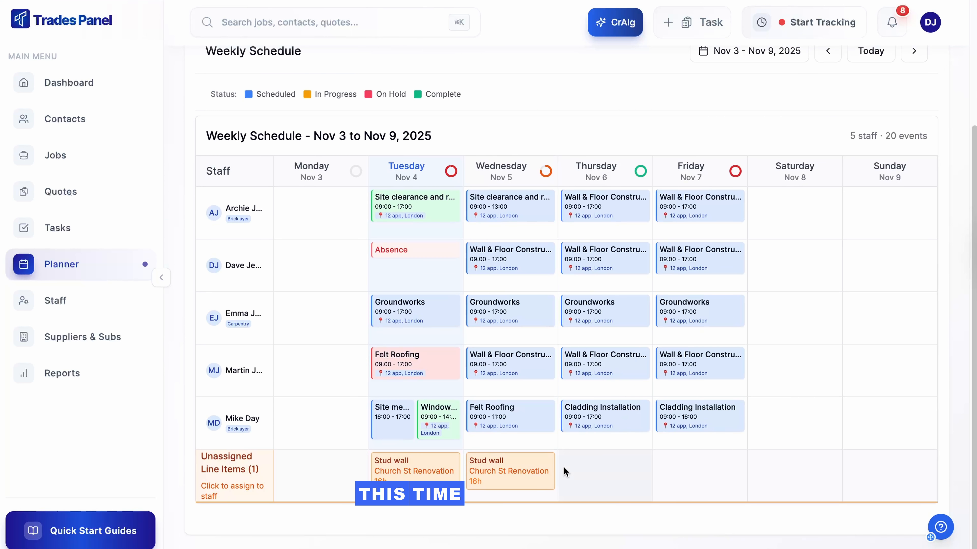
Open the Stud wall item under Wednesday in the weekly schedule, view its staff choices, and close it without assigning anyone.
click(510, 479)
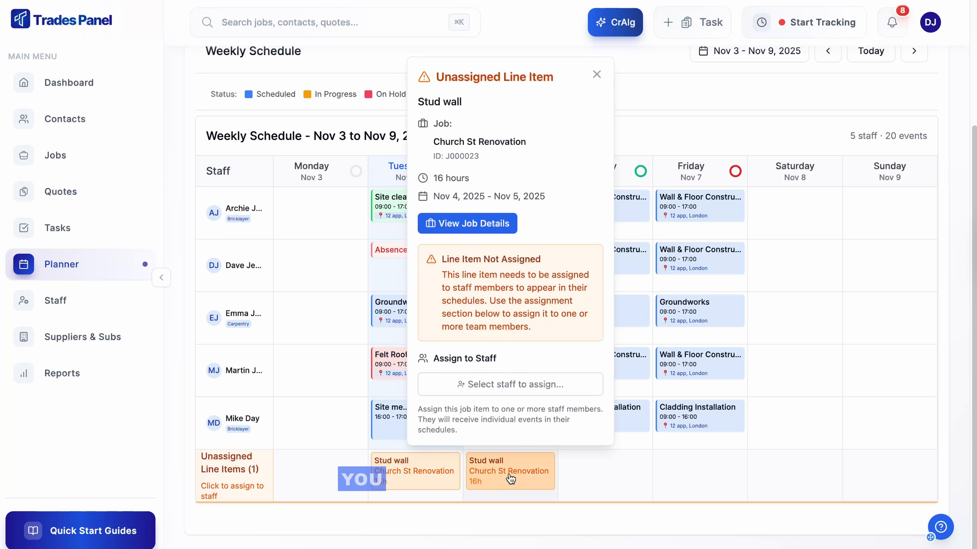
click(508, 384)
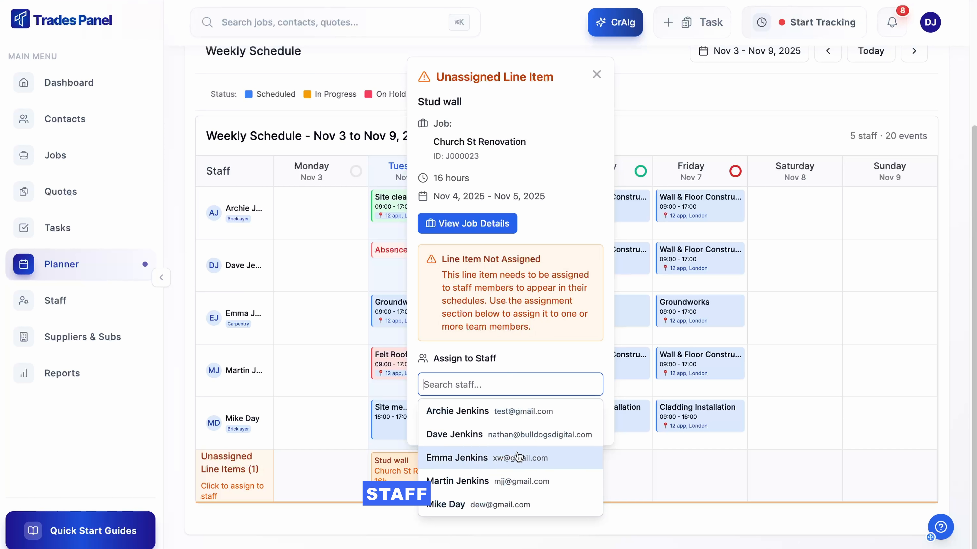
click(598, 74)
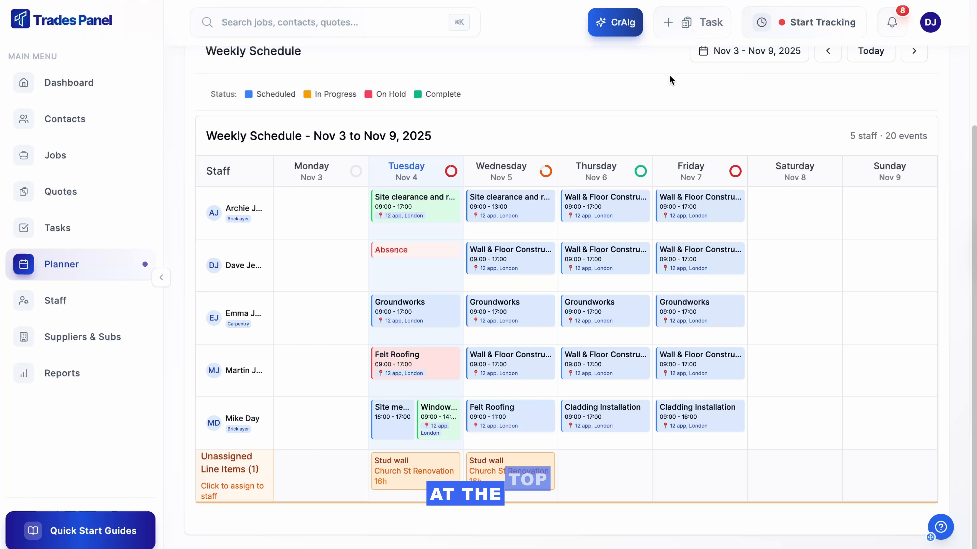
Examine the labour utilization breakdowns for Thursday, 6 November and Wednesday, 5 November in the weekly schedule.
click(640, 172)
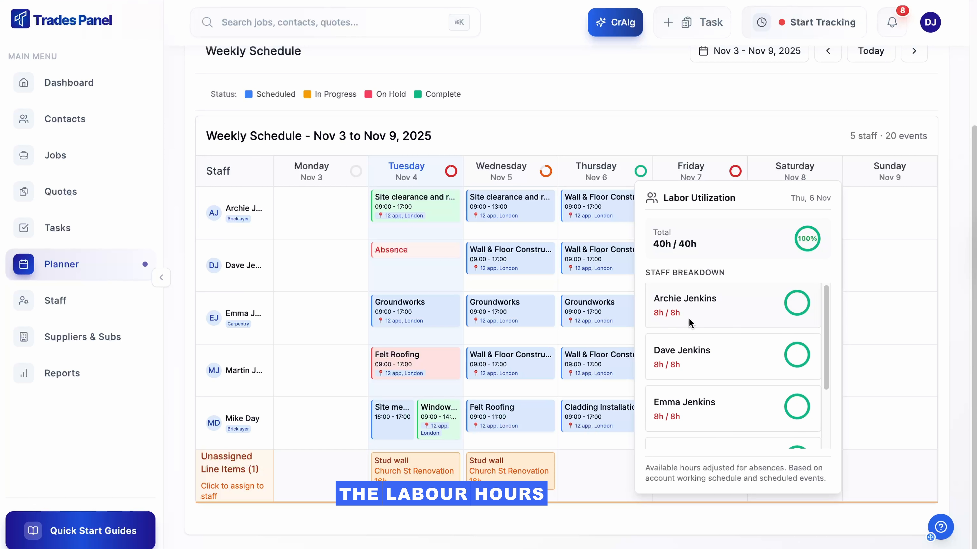
scroll(693, 327, down, 3)
scroll(718, 339, up, 3)
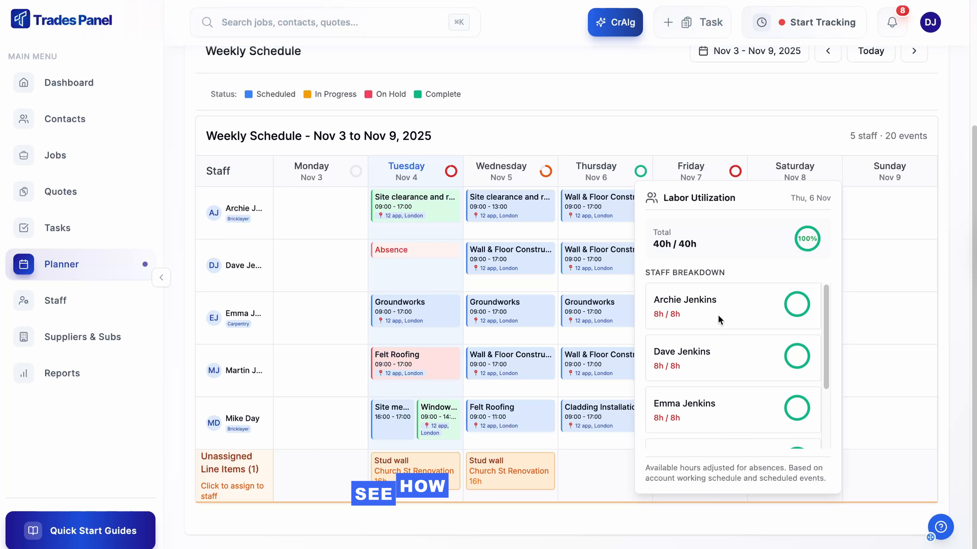
click(545, 172)
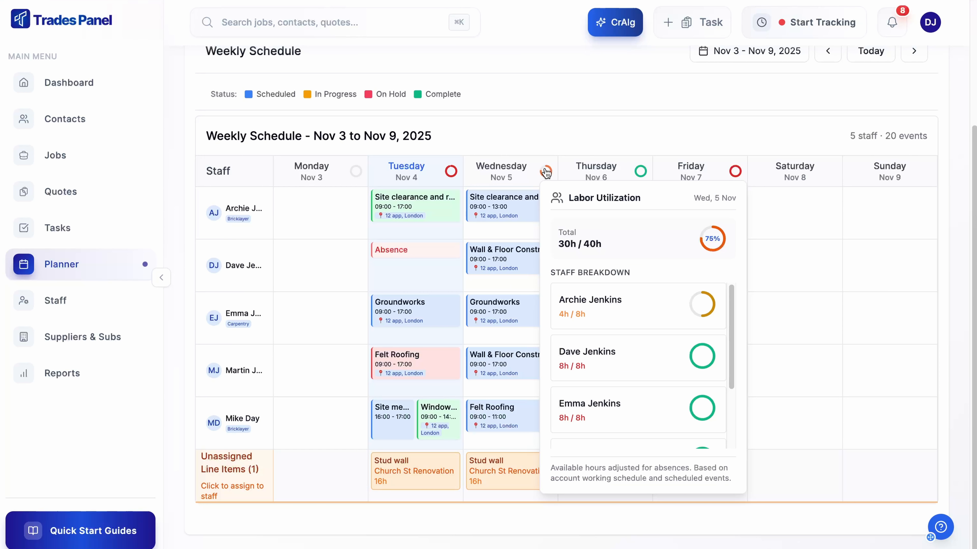
click(587, 126)
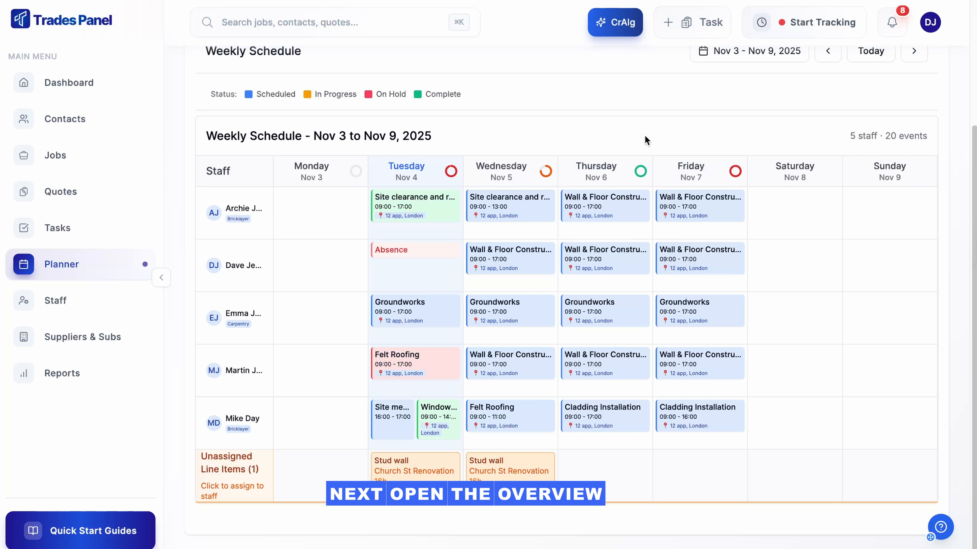
Switch to the Overview planner and examine the staff timeline from late October to mid-November.
scroll(646, 141, up, 2)
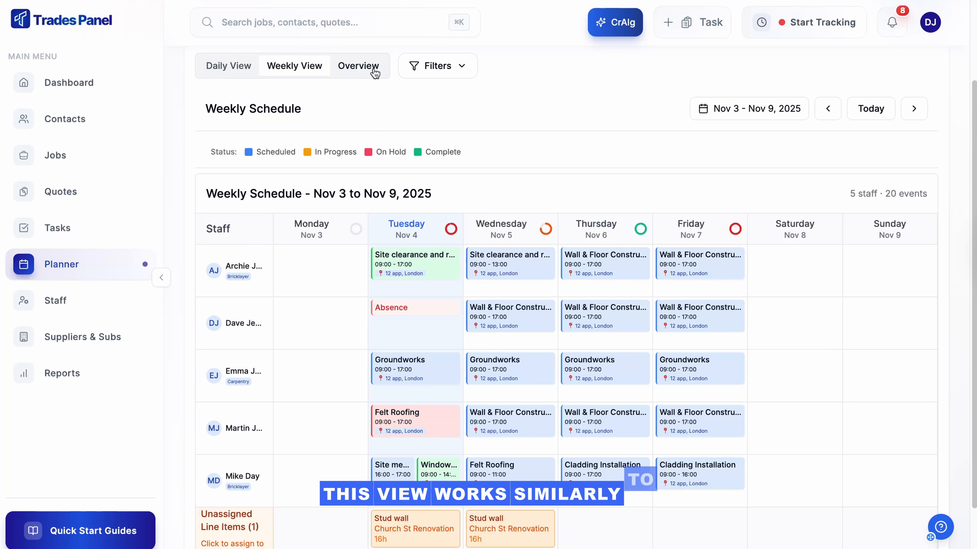
click(375, 73)
scroll(709, 156, down, 2)
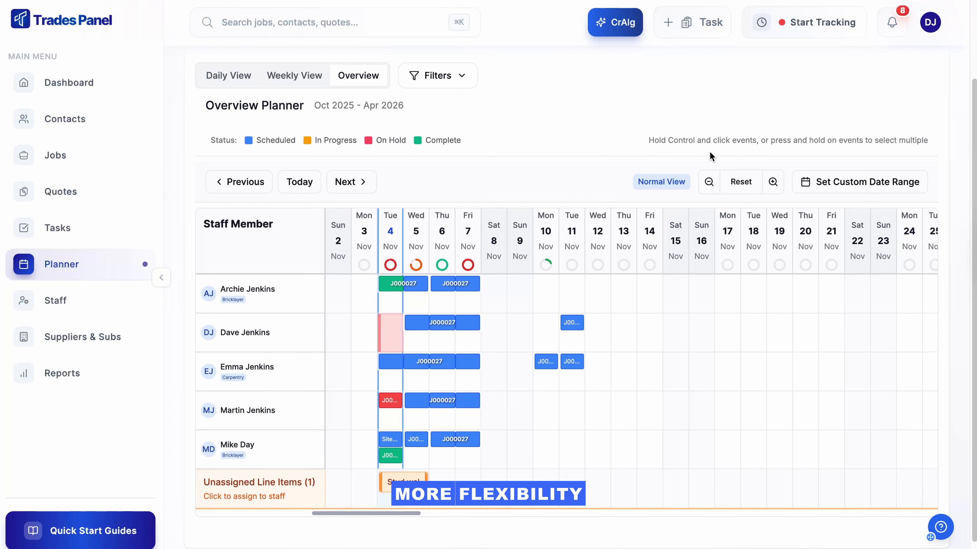
scroll(710, 156, down, 1)
drag(662, 304, 841, 300)
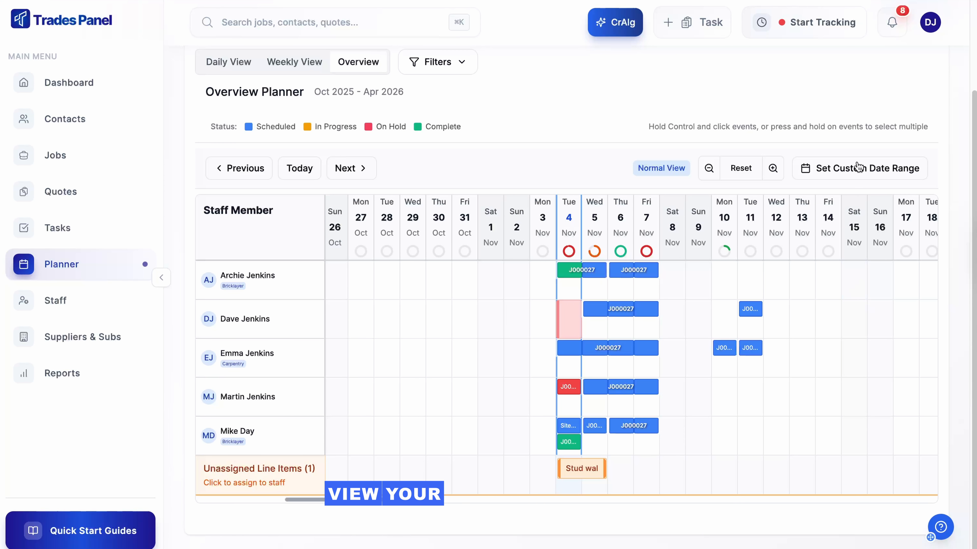
Apply a custom date range from 04/09/2025 to 04/05/2026 to the overview timeline, look along it, and reset the range.
click(857, 169)
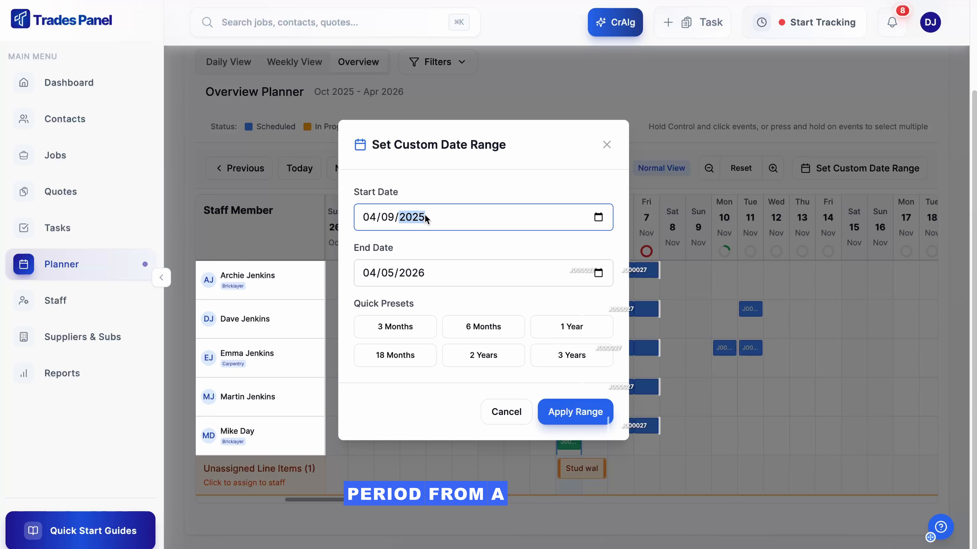
click(562, 415)
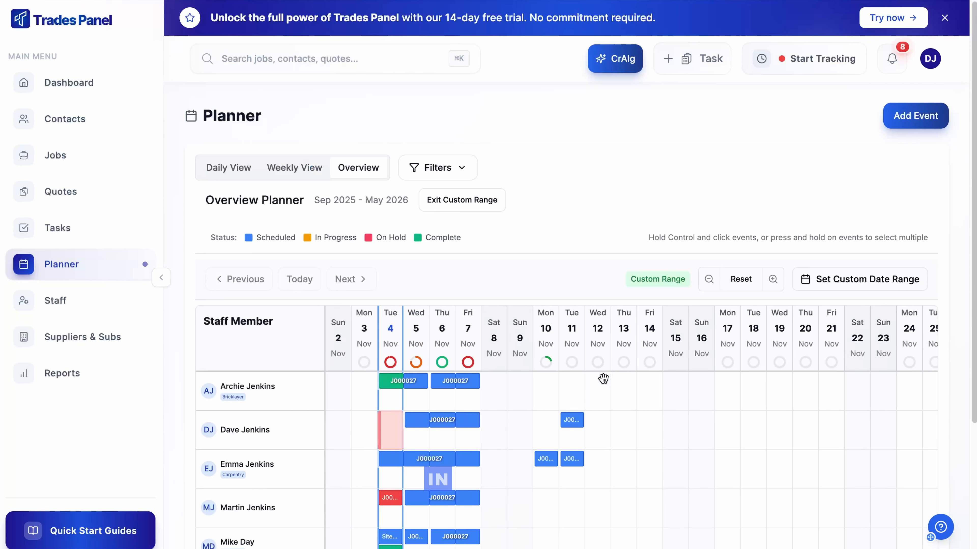
scroll(603, 384, down, 2)
drag(608, 387, 904, 385)
drag(475, 367, 319, 368)
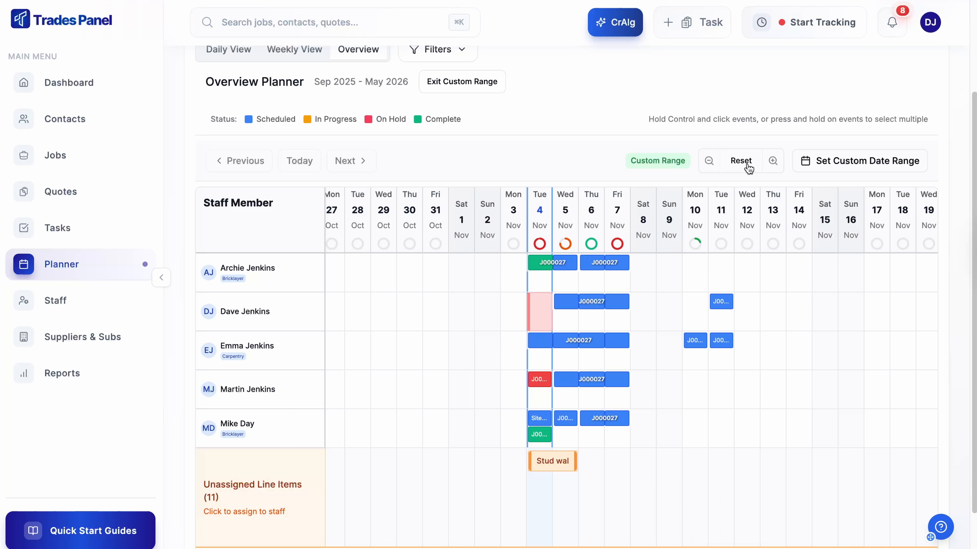
click(740, 161)
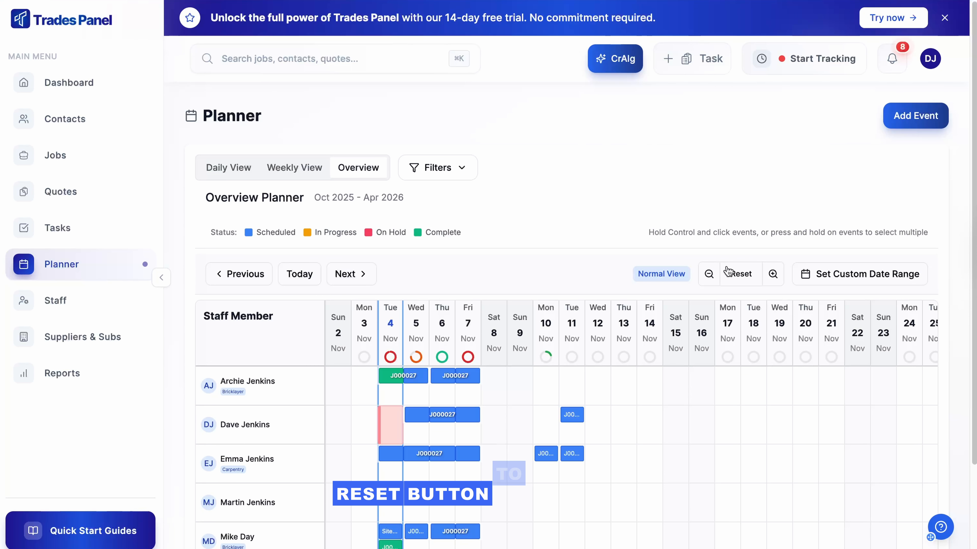
Widen the overview timeline to Extra Wide View, examine the staff schedules around November, and return it to Normal View.
click(710, 275)
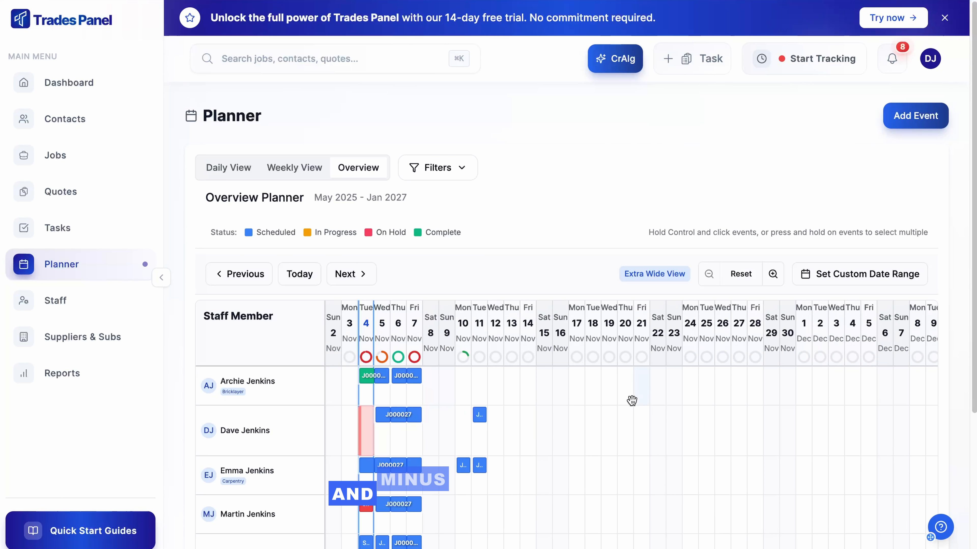
drag(632, 400, 764, 391)
scroll(767, 286, down, 5)
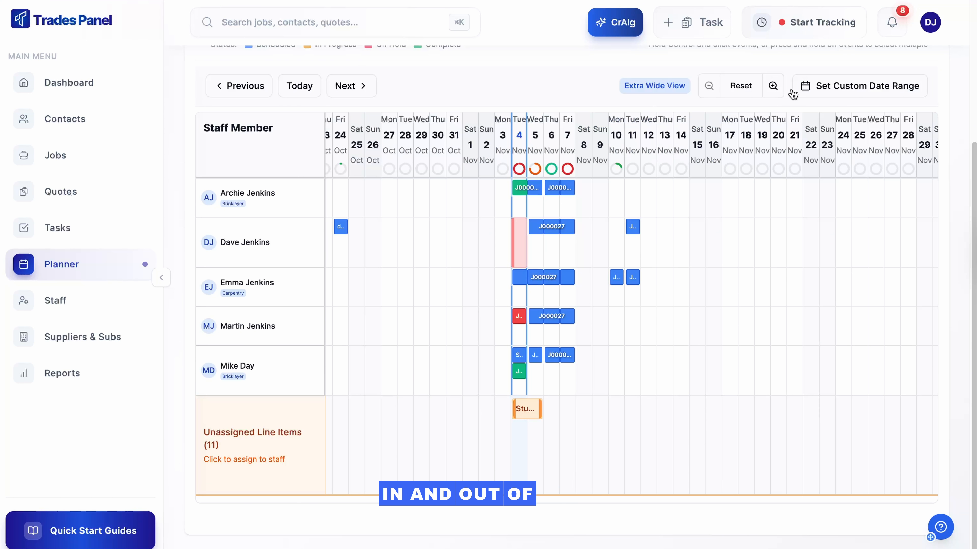
click(773, 87)
scroll(773, 162, down, 3)
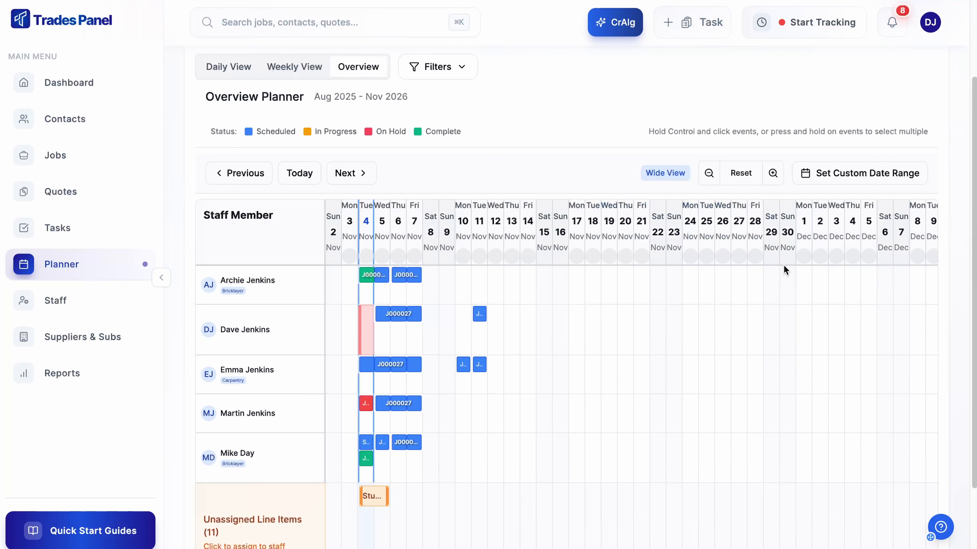
click(773, 163)
drag(650, 366, 758, 366)
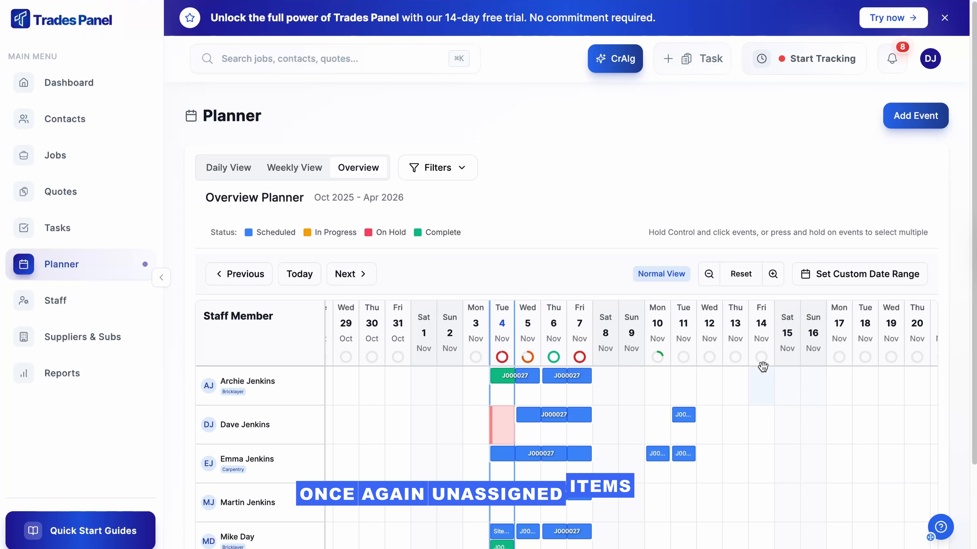
View the details and staff choices of the unassigned Stud wall item in the overview, and close it without assigning anyone.
scroll(732, 392, down, 3)
click(516, 469)
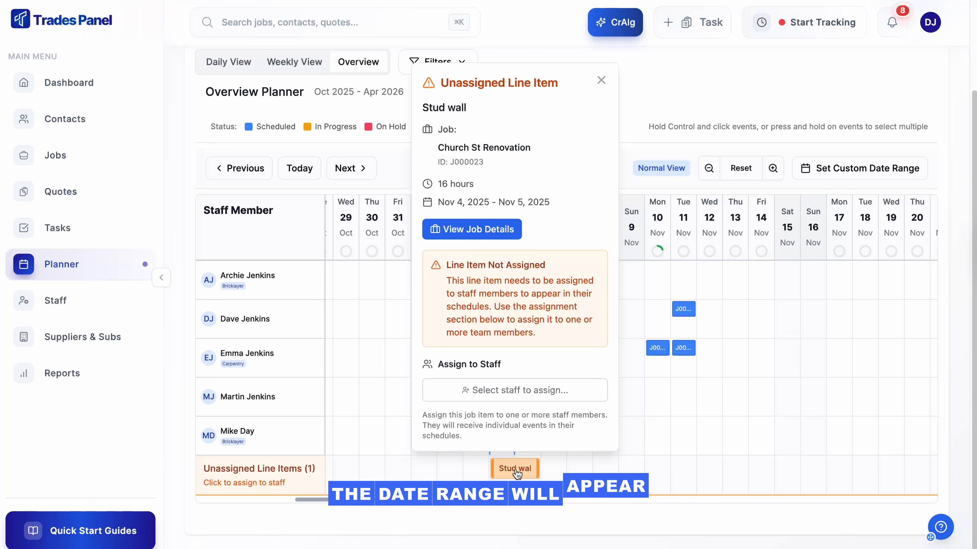
click(503, 399)
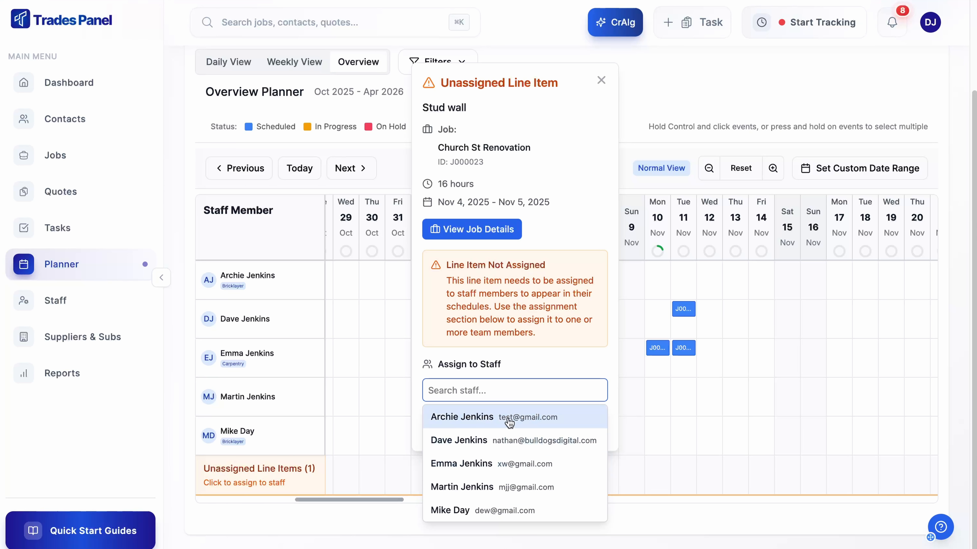
click(601, 80)
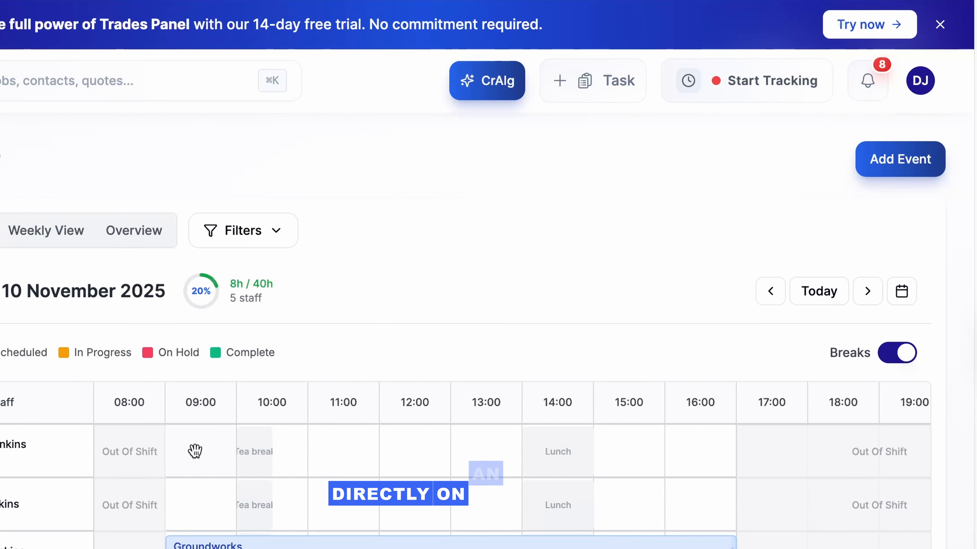
Start a new event for the first listed bricklayer on Nov 10, 2025, titled Meeting, from 10:00 to 11:00.
click(194, 451)
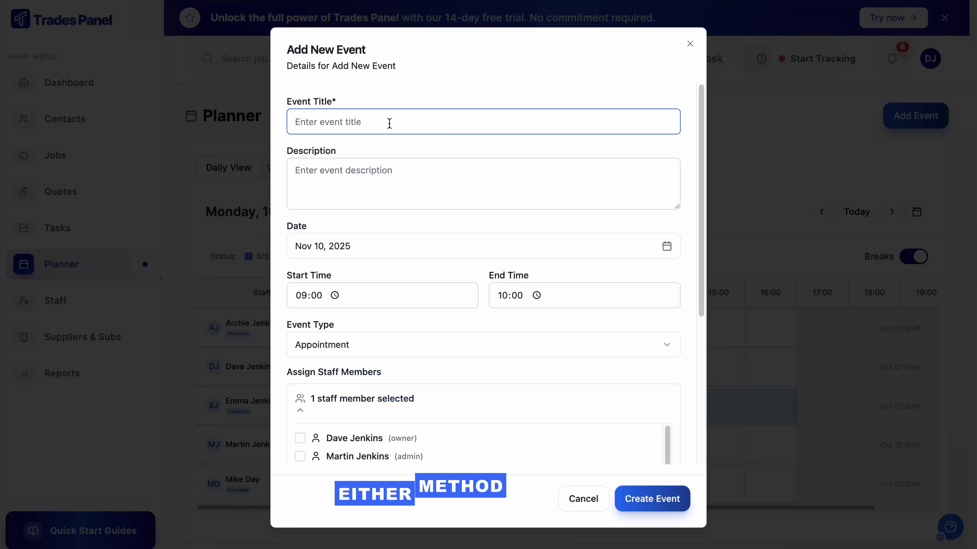
text(Meeting)
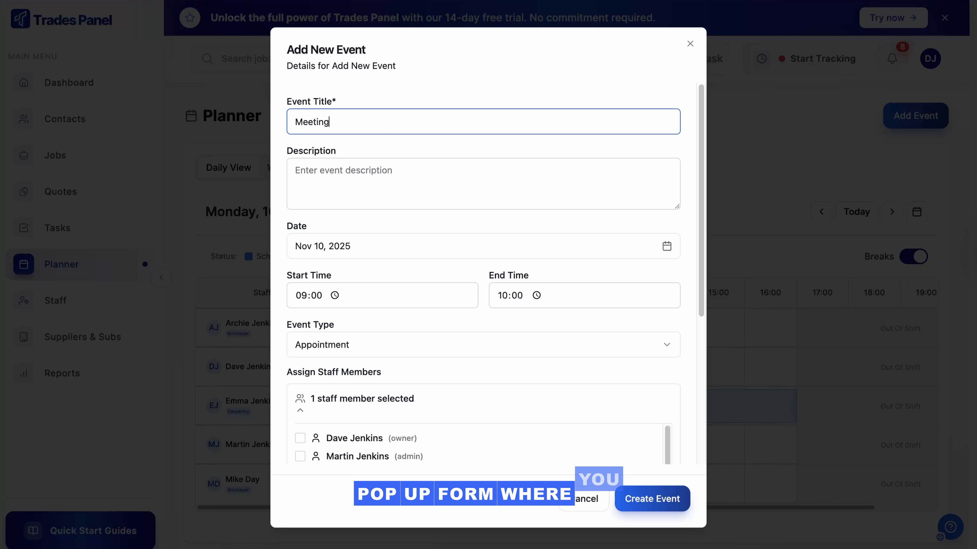
scroll(454, 162, down, 2)
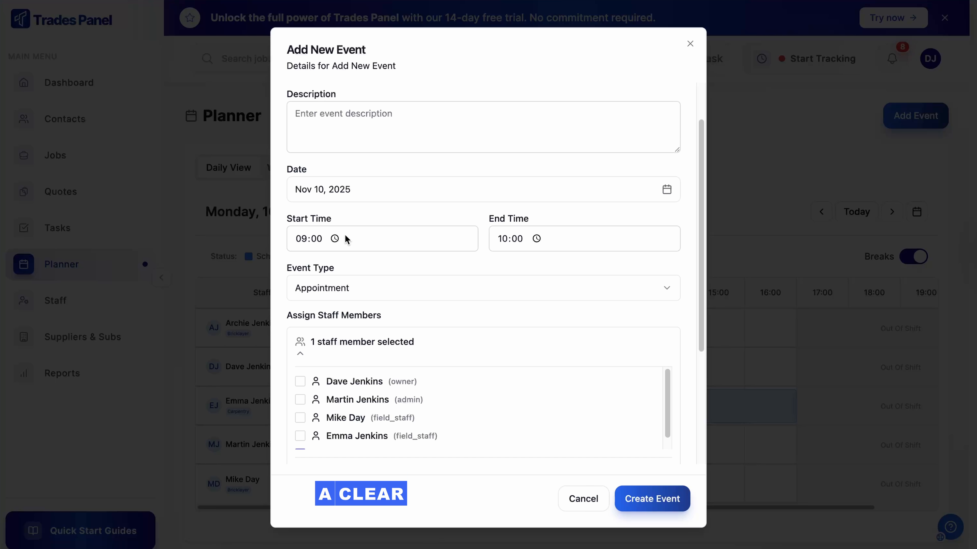
click(308, 240)
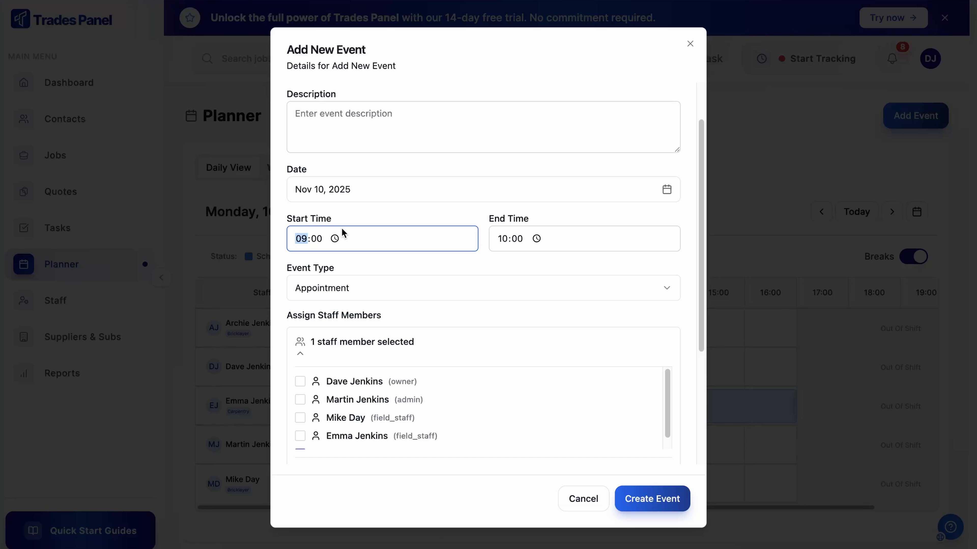
click(503, 240)
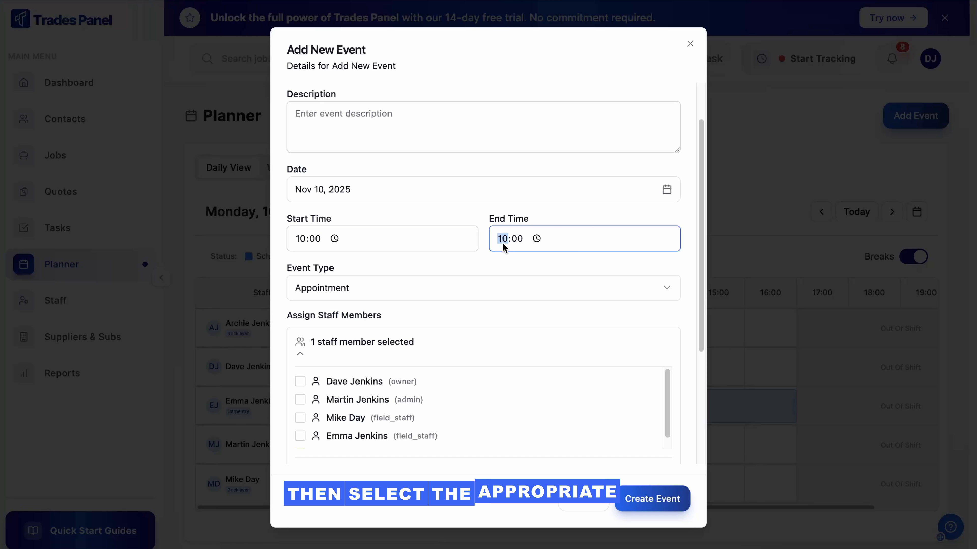
text(11)
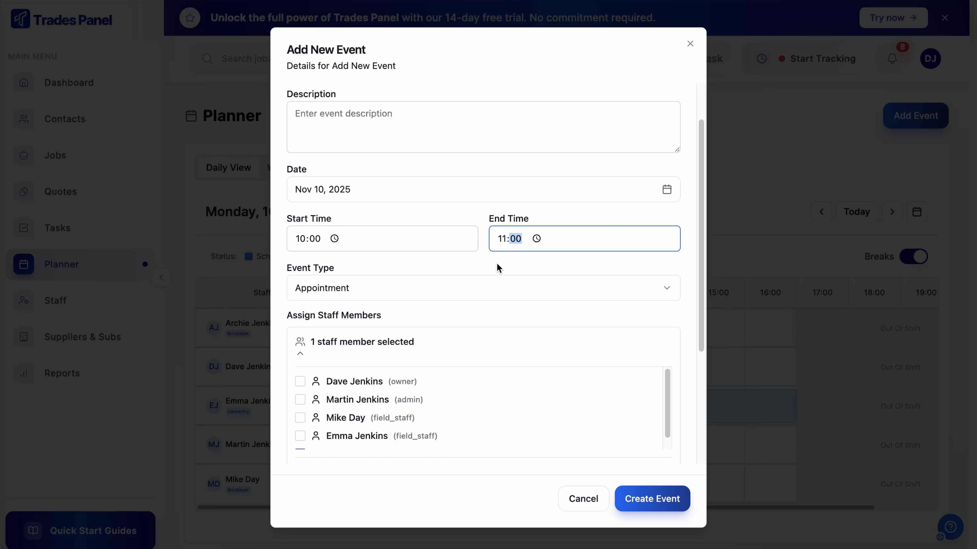
Set the event type to Meeting and add the owner, the admin and the carpentry field staff member as participants.
scroll(500, 246, down, 5)
click(505, 111)
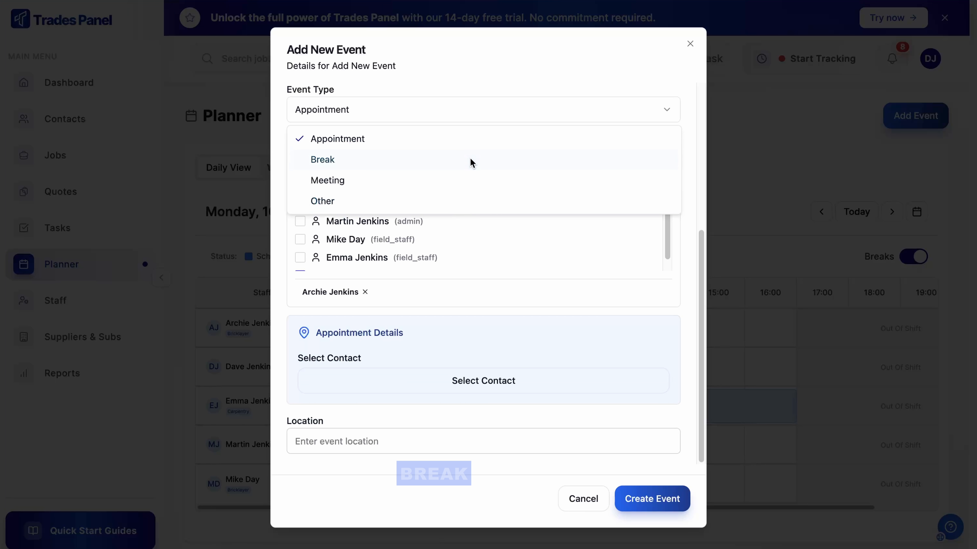
click(459, 180)
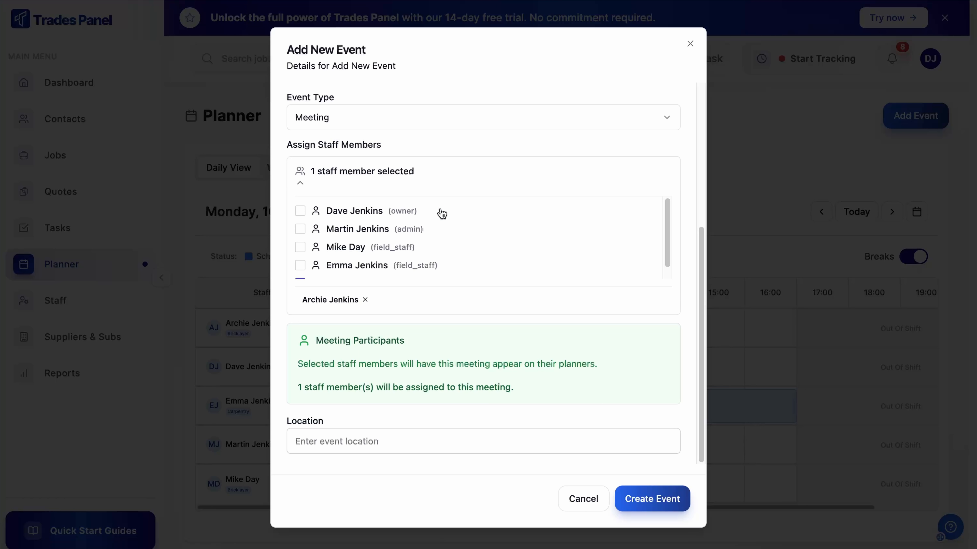
click(300, 213)
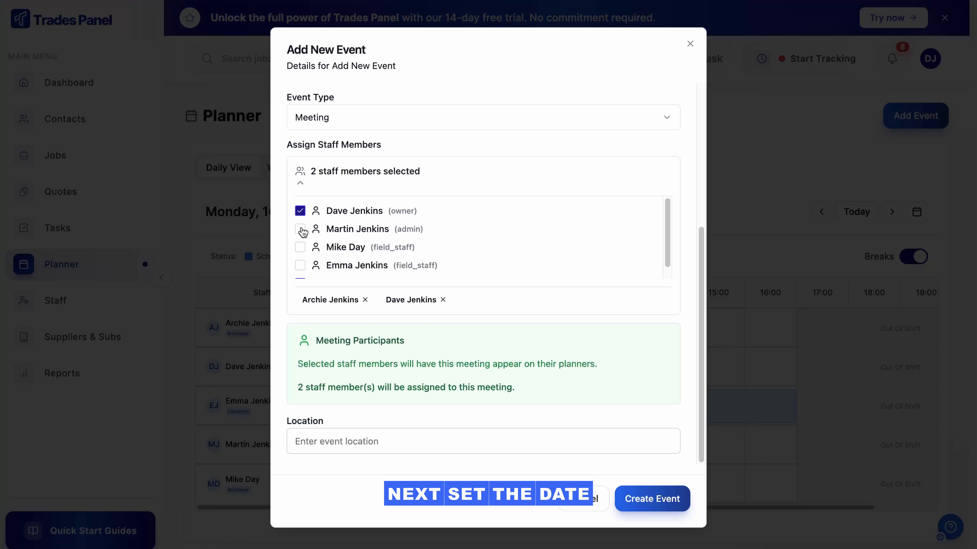
click(300, 266)
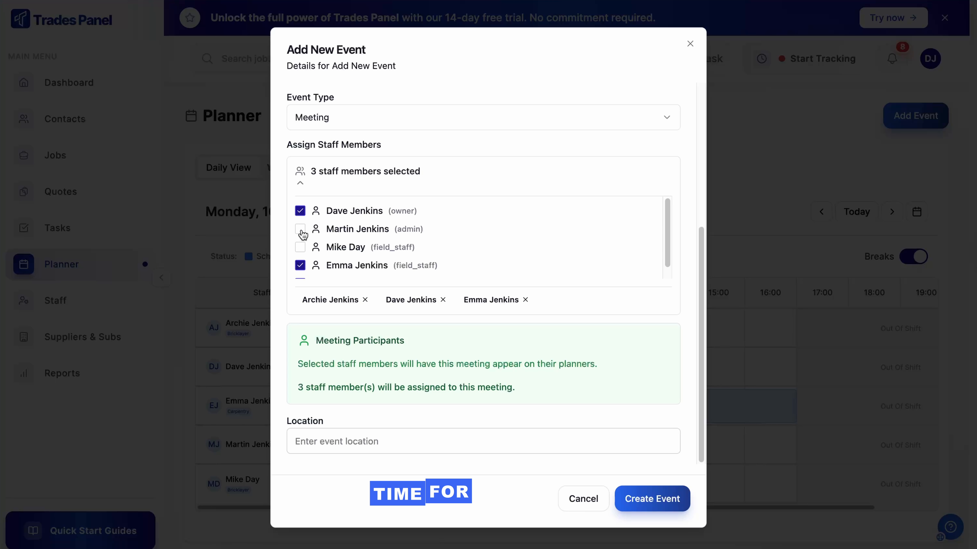
click(301, 230)
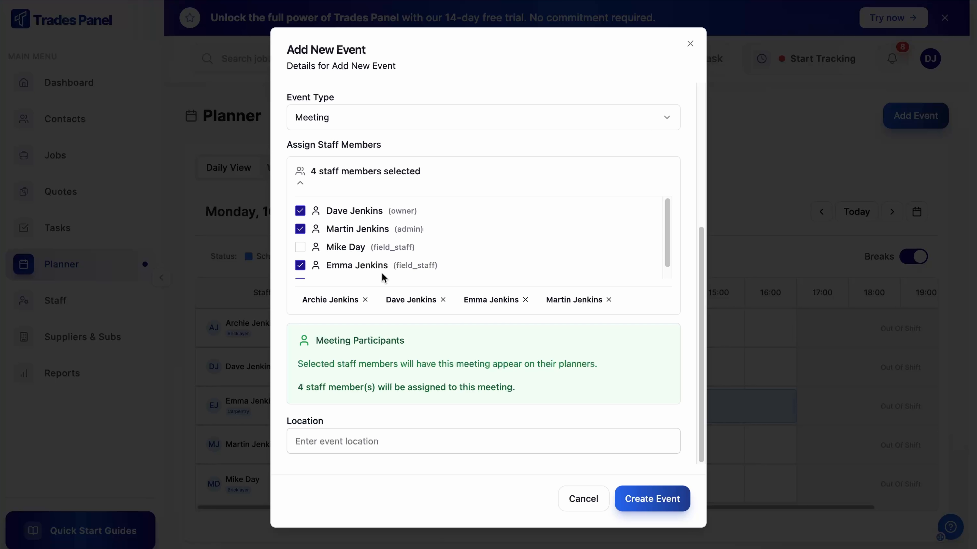
Set the meeting's location to Site office and create the event.
click(542, 442)
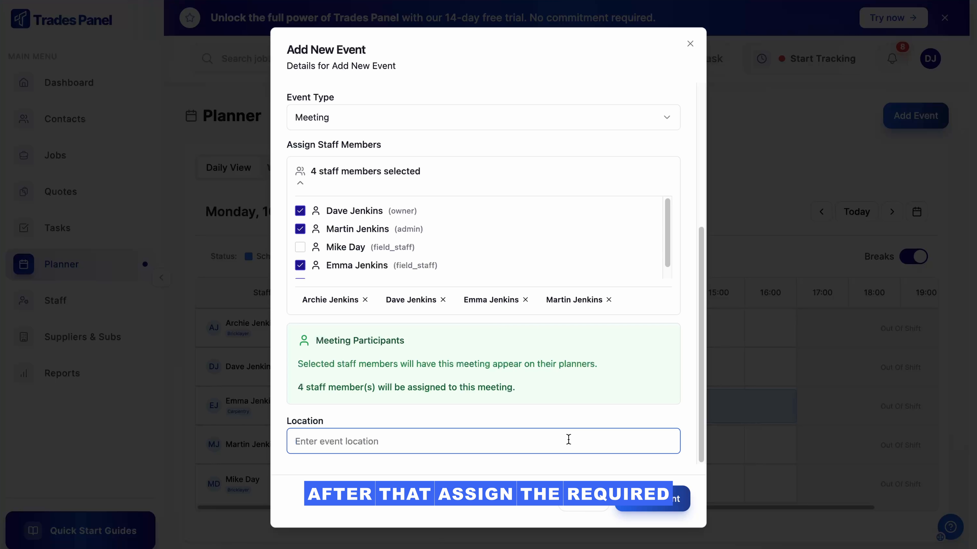
text(Site office)
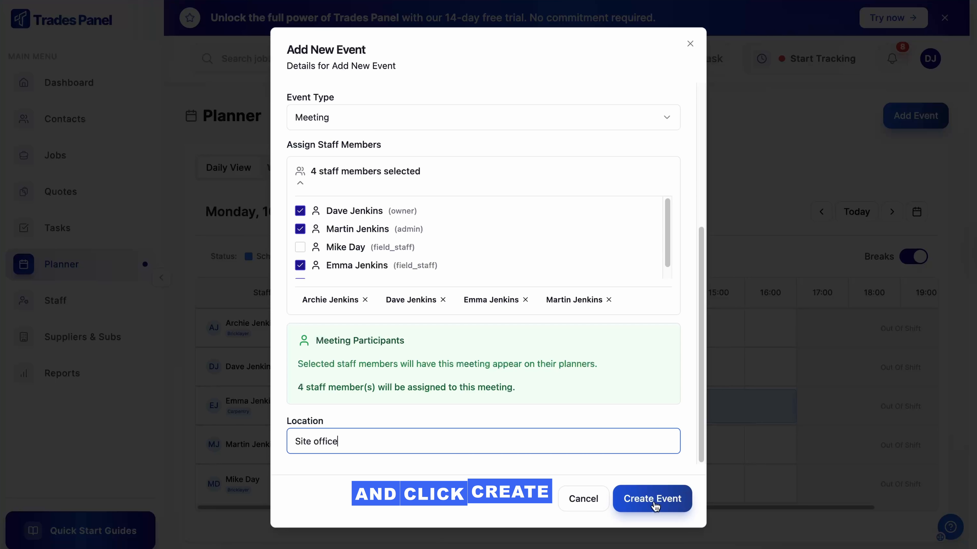
click(655, 506)
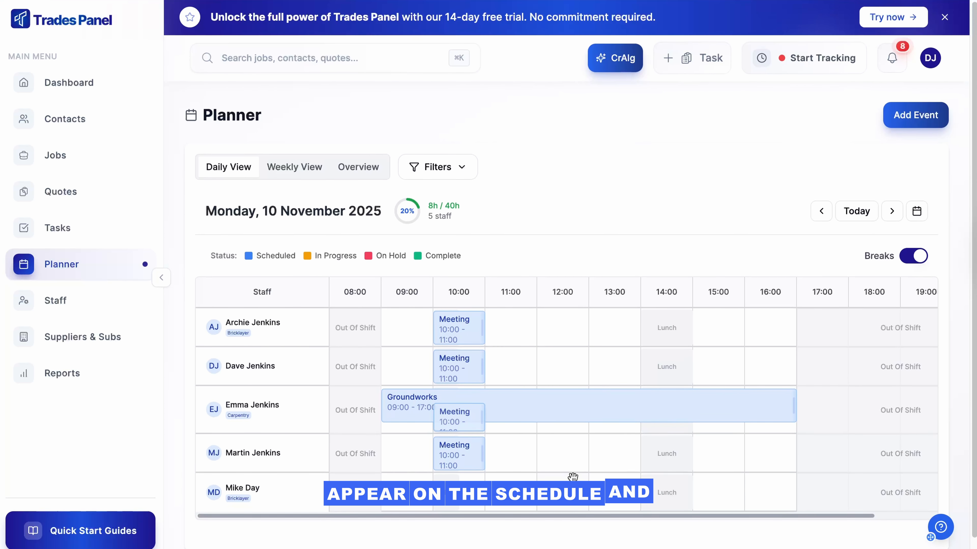
View the details of the new Meeting event in the admin's row of the daily schedule, and close them.
scroll(572, 476, down, 1)
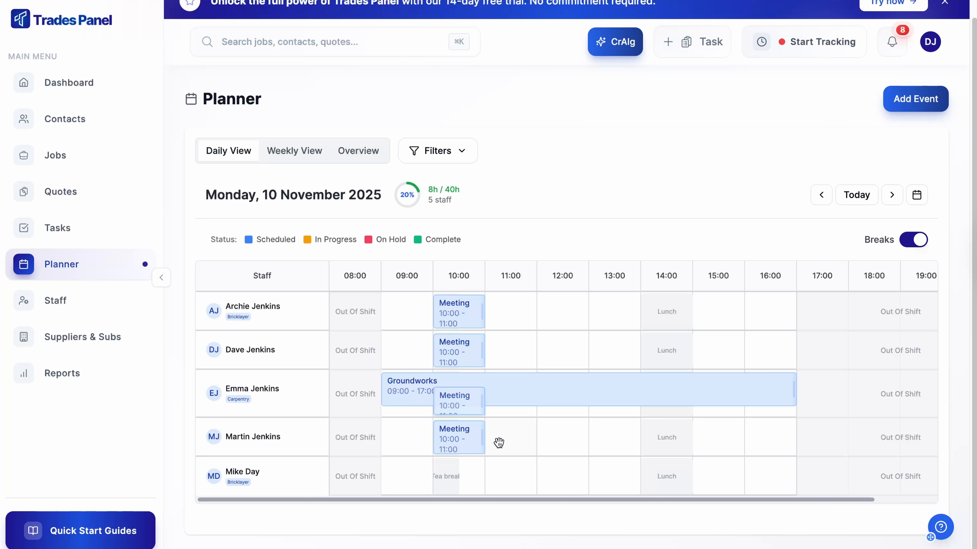
click(474, 440)
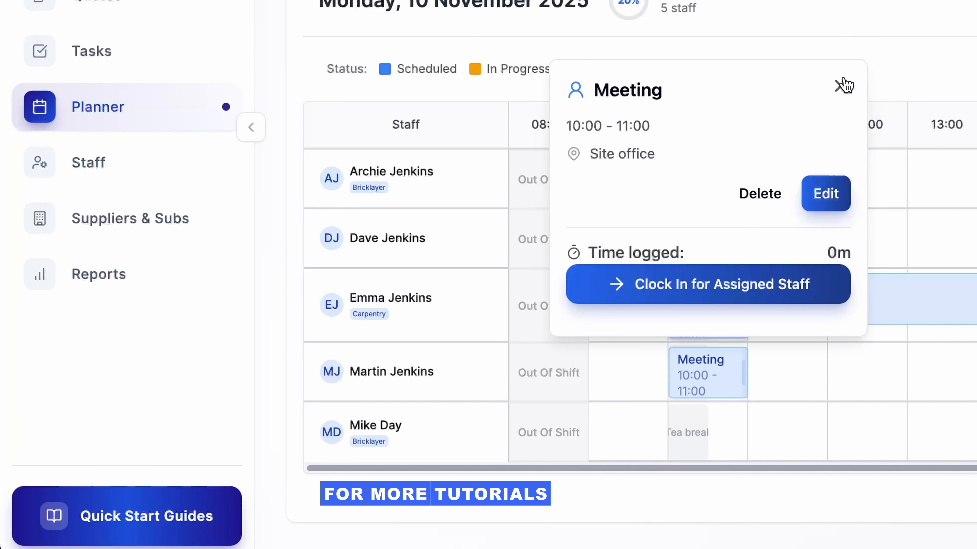
click(923, 42)
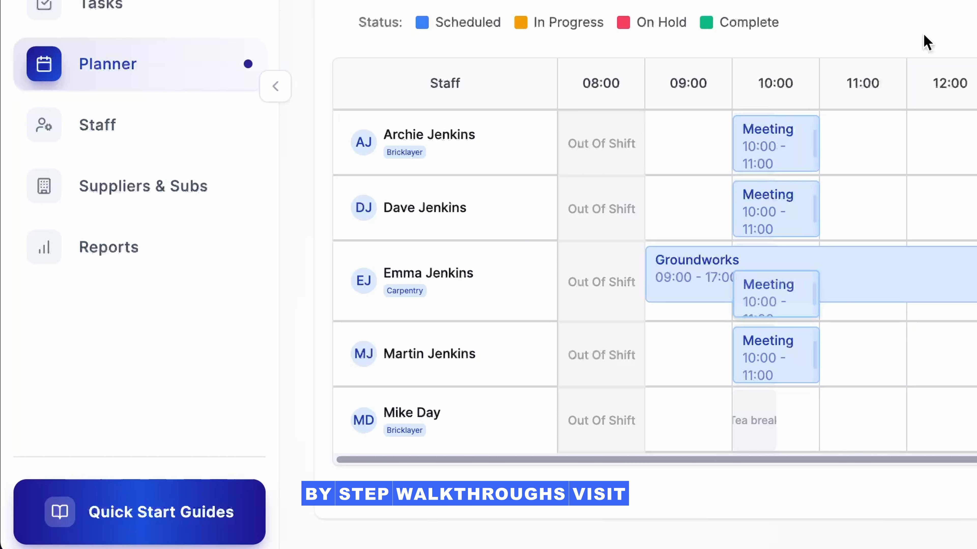